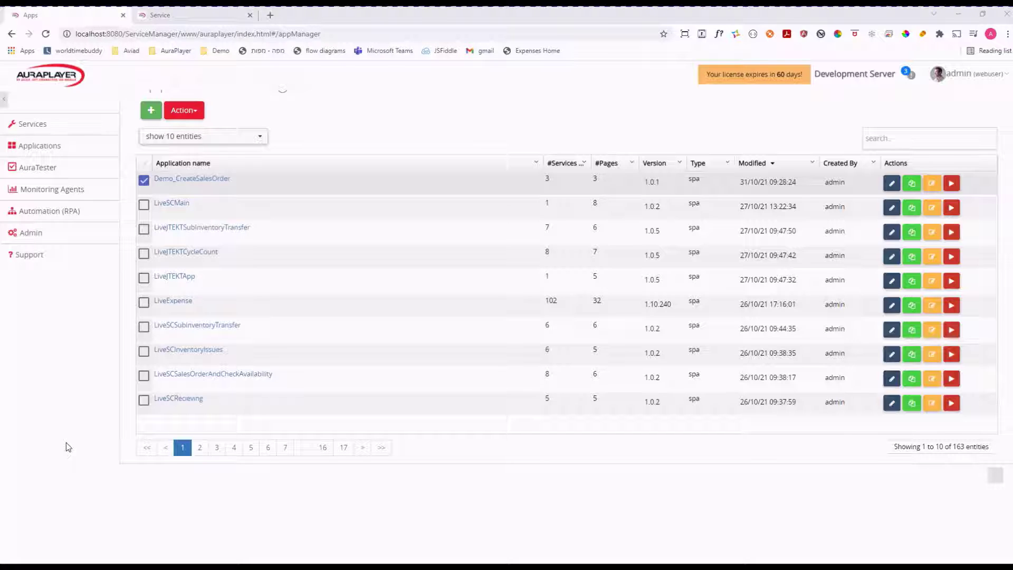
Examine the Form URL of demo_createSalesOrder on the staging server, focusing on its host and port portion
left_click(176, 15)
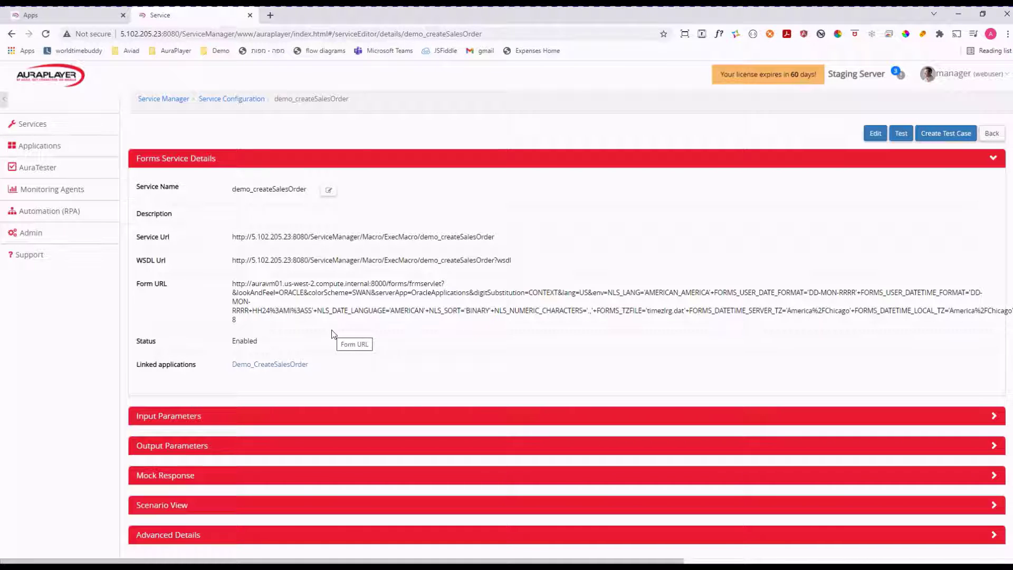
left_click_drag(232, 283, 252, 323)
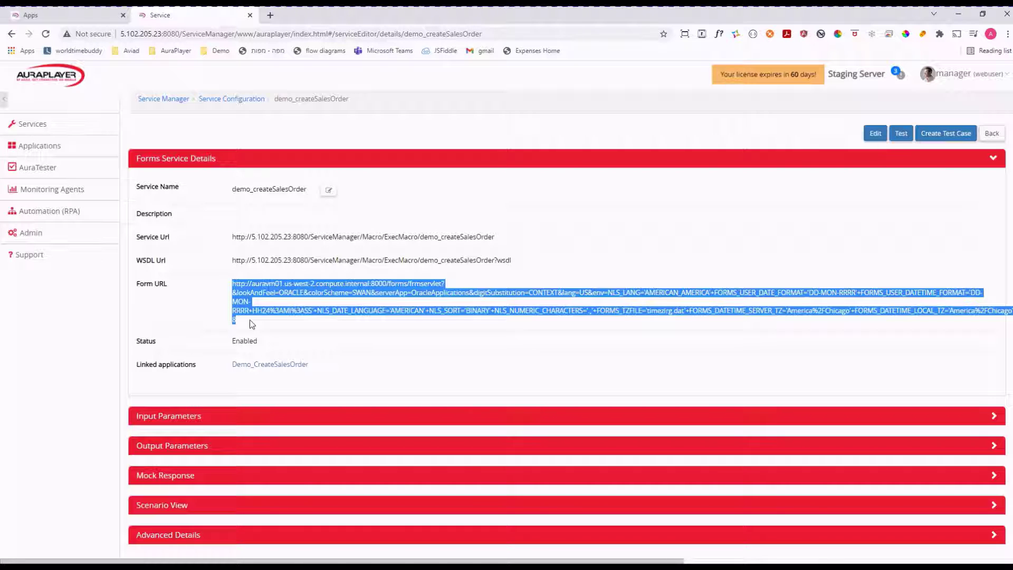
left_click(229, 286)
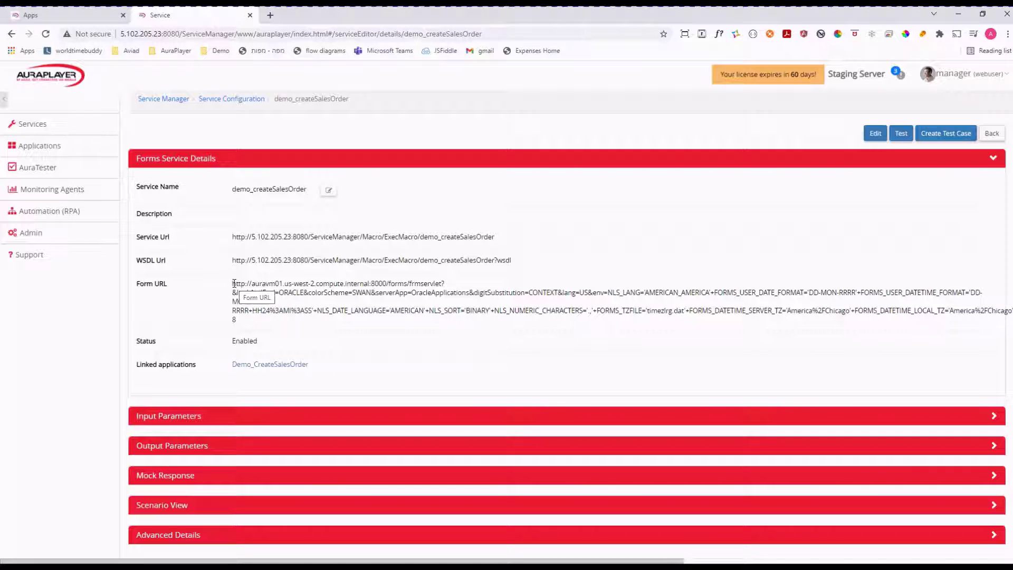
left_click_drag(232, 284, 387, 284)
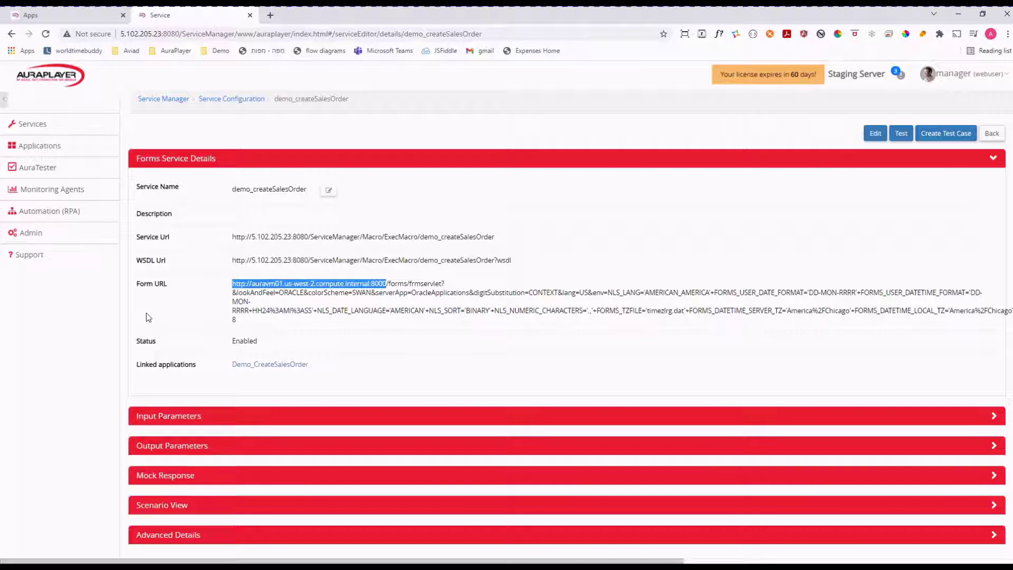
Review the EBS_MACHINE entry among the environment variables in the development server's system properties
left_click(71, 20)
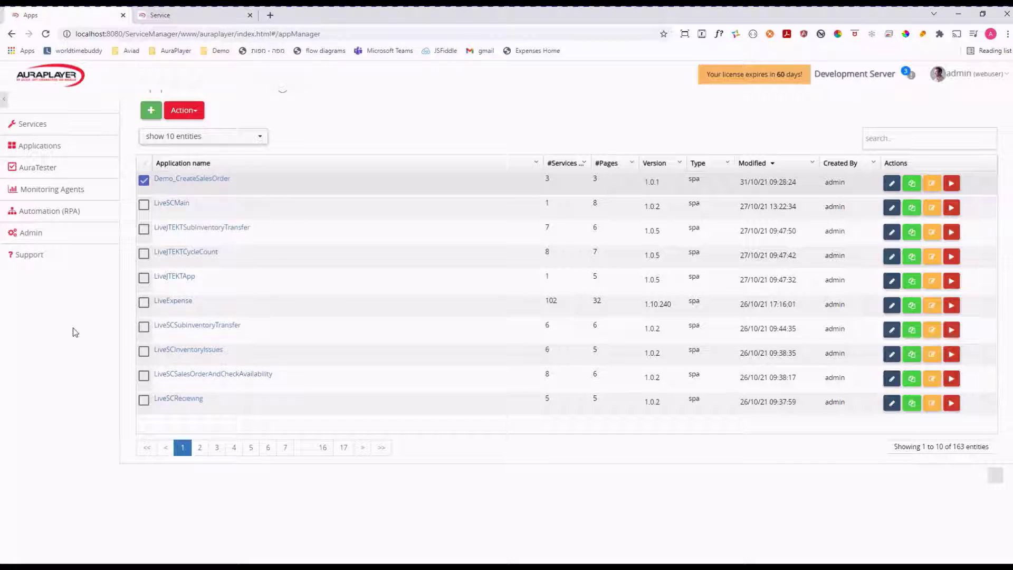
left_click(31, 239)
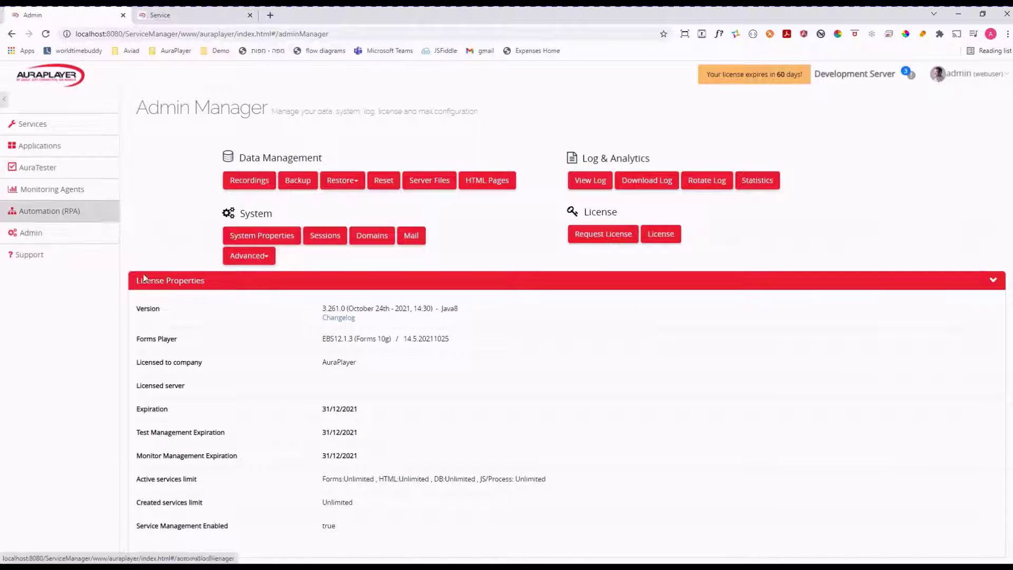
left_click(259, 235)
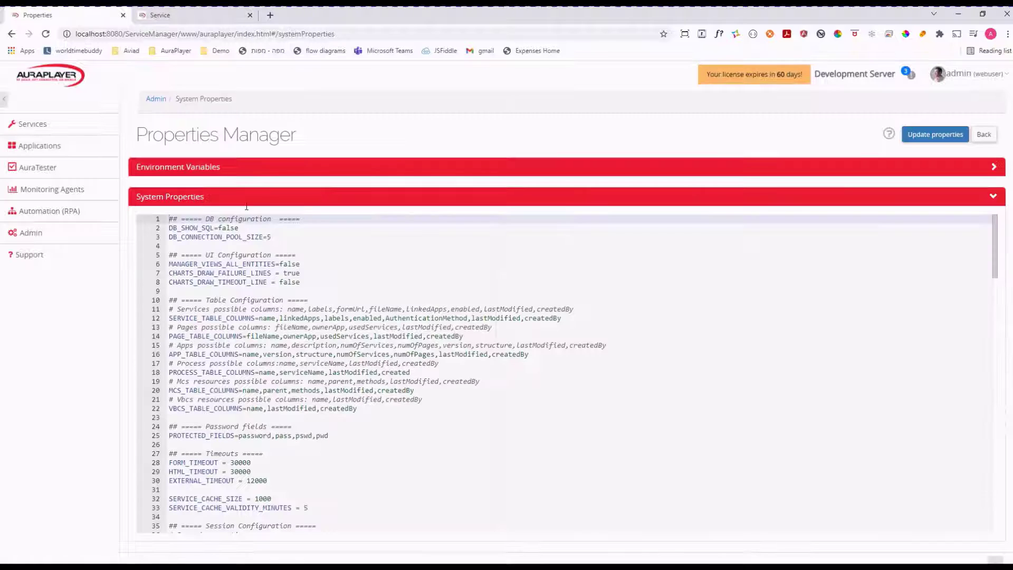
left_click(211, 170)
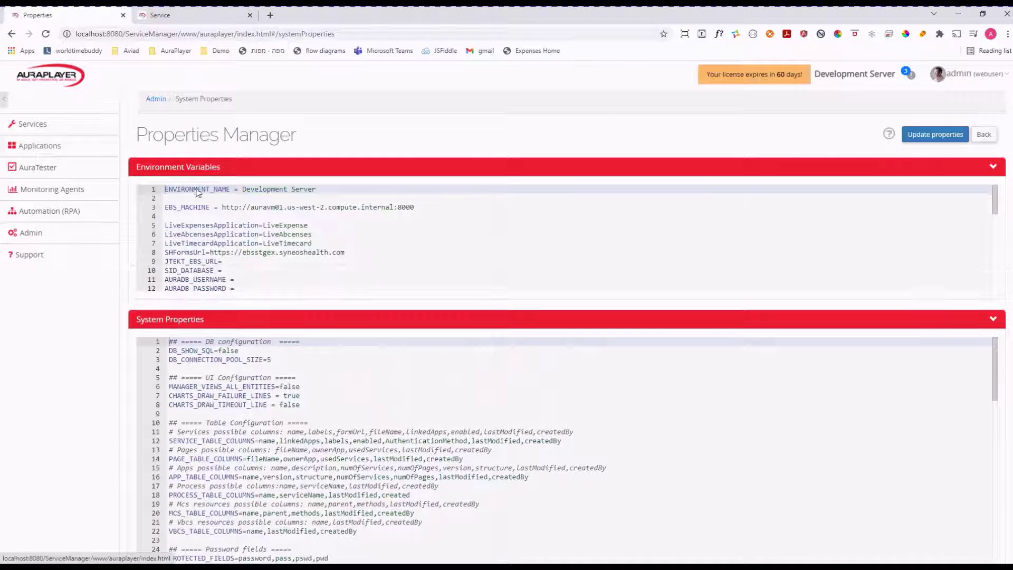
left_click_drag(165, 207, 414, 207)
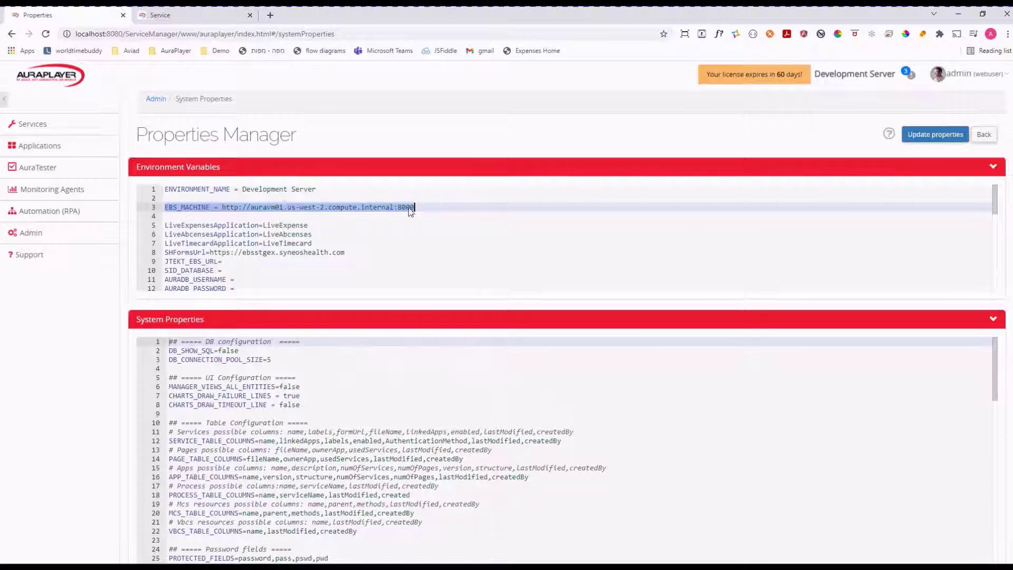
double_click(184, 208)
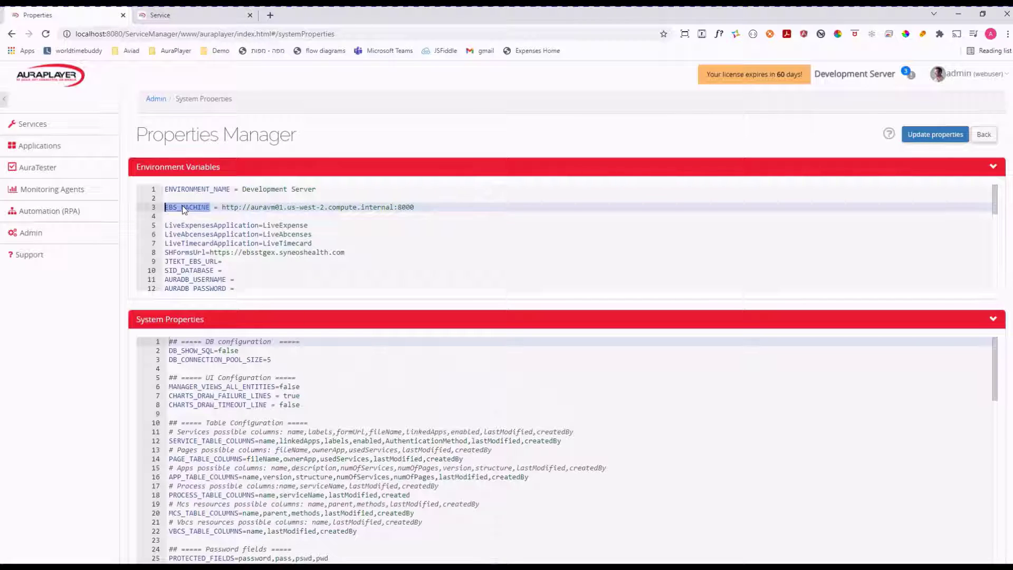
left_click(33, 123)
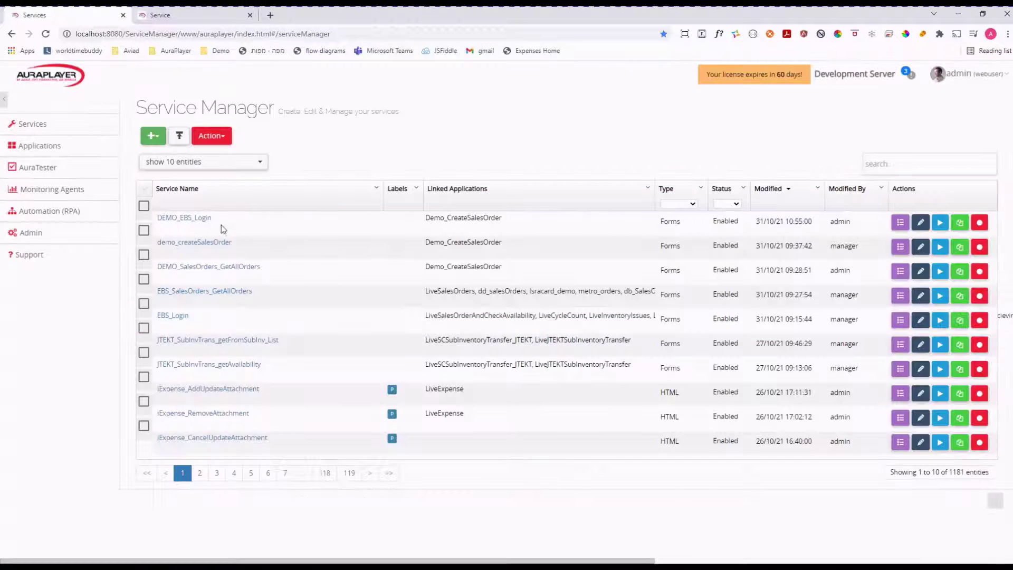
left_click(920, 247)
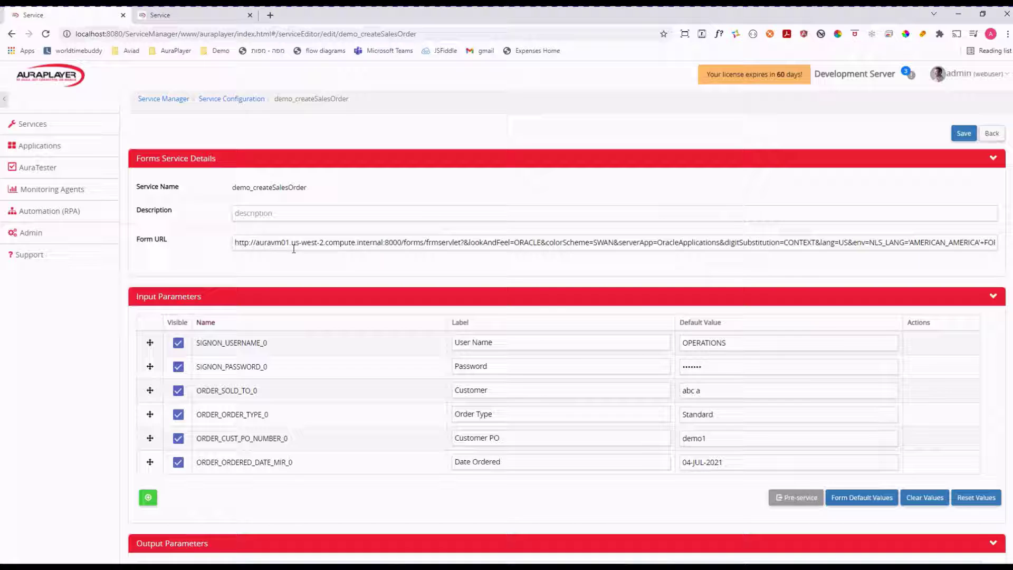
left_click(293, 244)
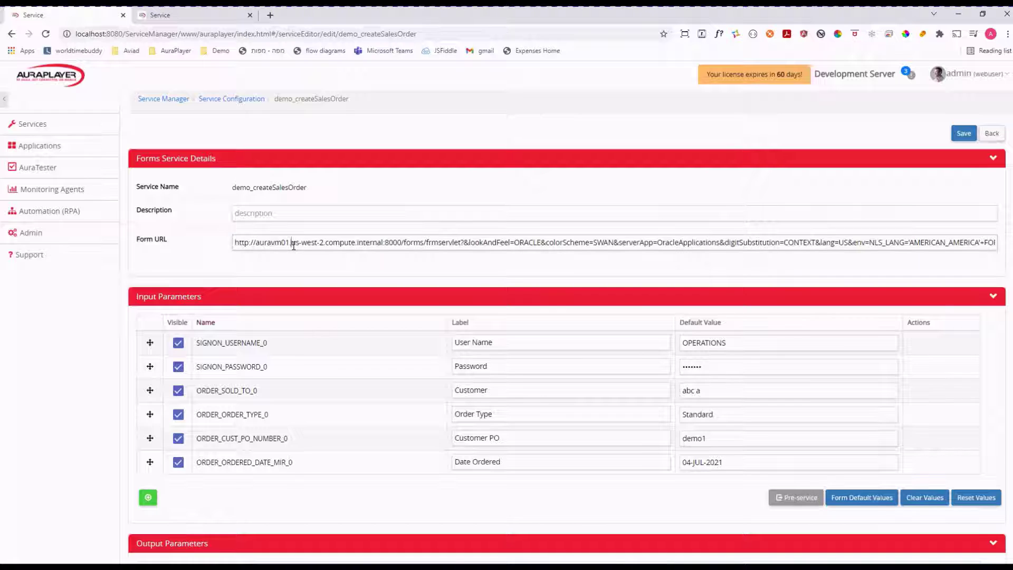
key("ctrl+a")
key("Home")
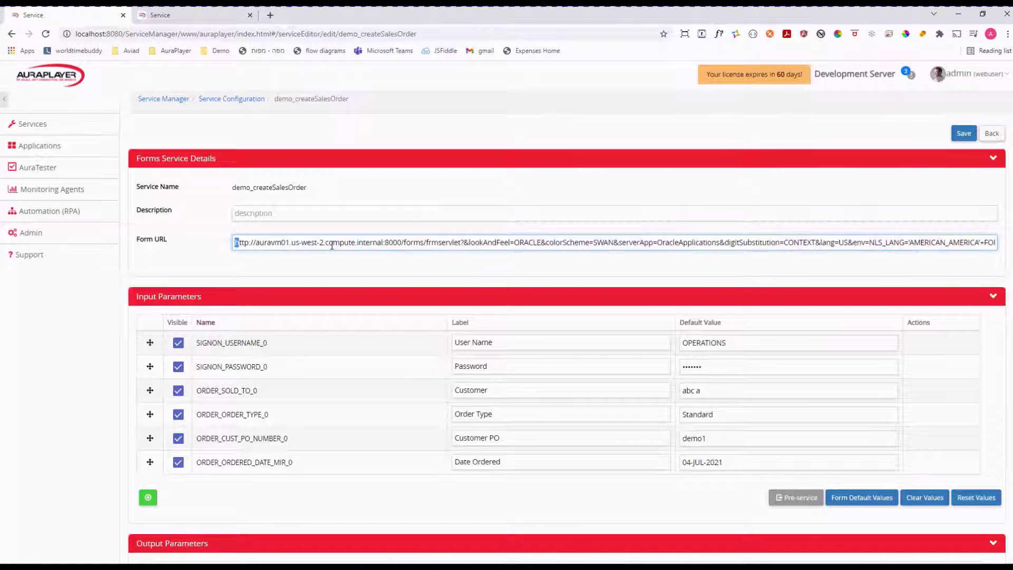
key("shift+Right")
key("shift+Right")
key("shift+Right")
key("shift+Right")
key("shift+Right")
key("shift+Right")
key("shift+Right")
key("shift+Right")
key("shift+Right")
key("shift+Right")
key("shift+Right")
key("shift+Right")
key("shift+Right")
key("shift+Right")
key("shift+Right")
key("shift+Right")
key("shift+Right")
key("shift+Right")
key("shift+Right")
key("shift+Right")
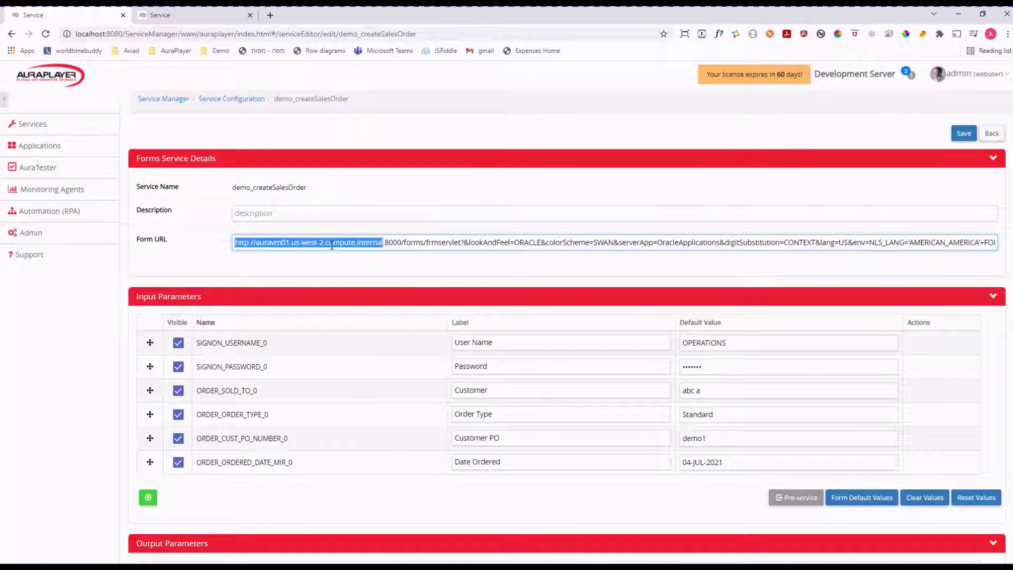
key("shift+Right")
key("shift+Right")
key("shift+Right")
key("shift+Right")
key("shift+Right")
key("Delete")
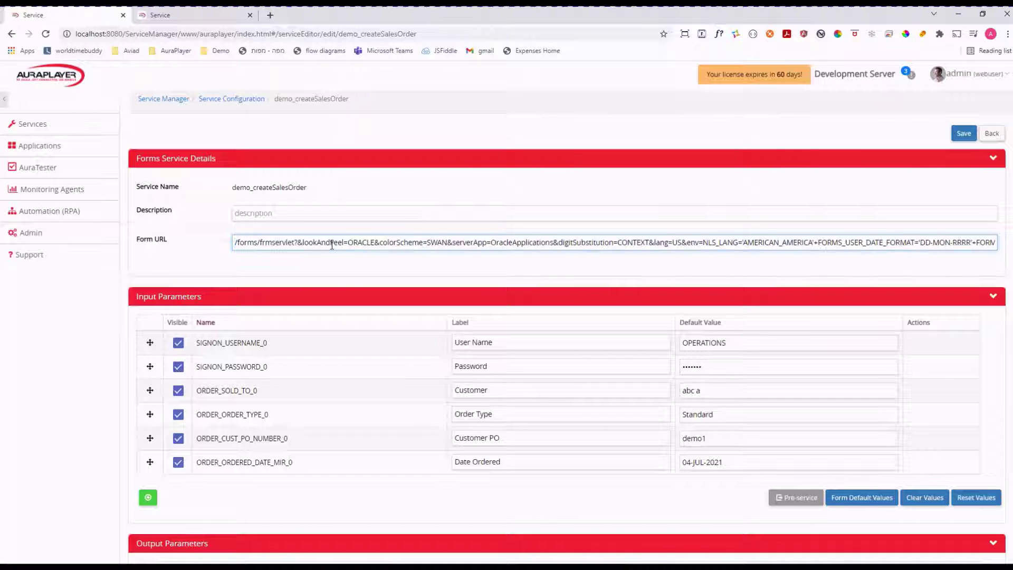
Insert ${env.EBS_MACHINE} before /forms/frmservlet in the Form URL, save the service and check the variable in its details
type("${}")
key("Left")
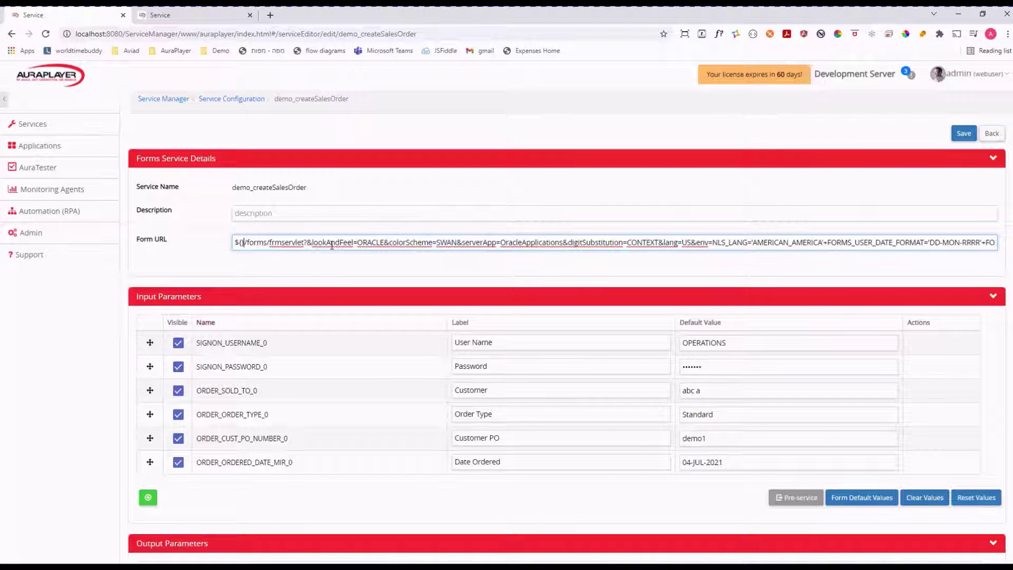
key("Left")
type("env")
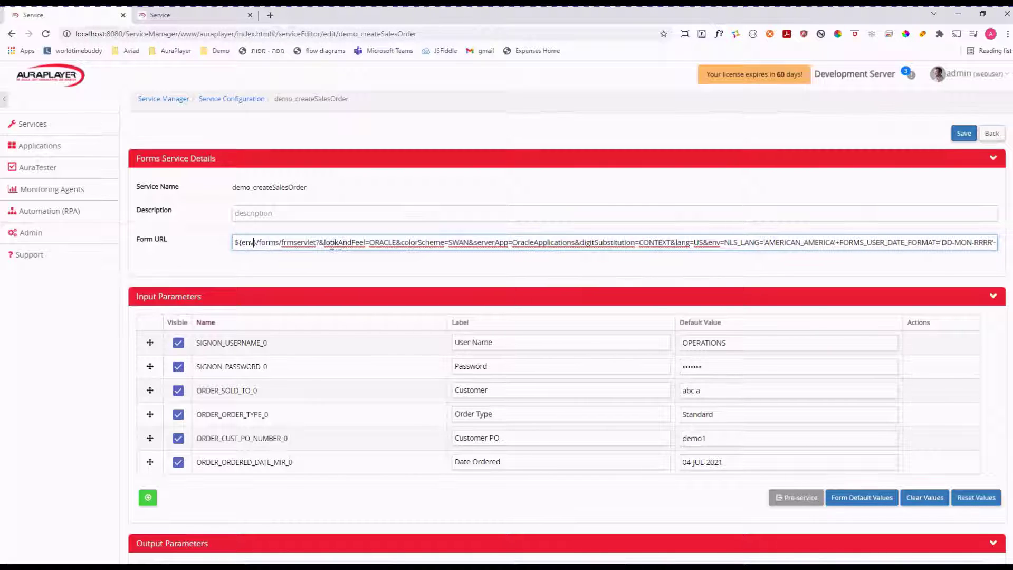
type(".EBS_MA")
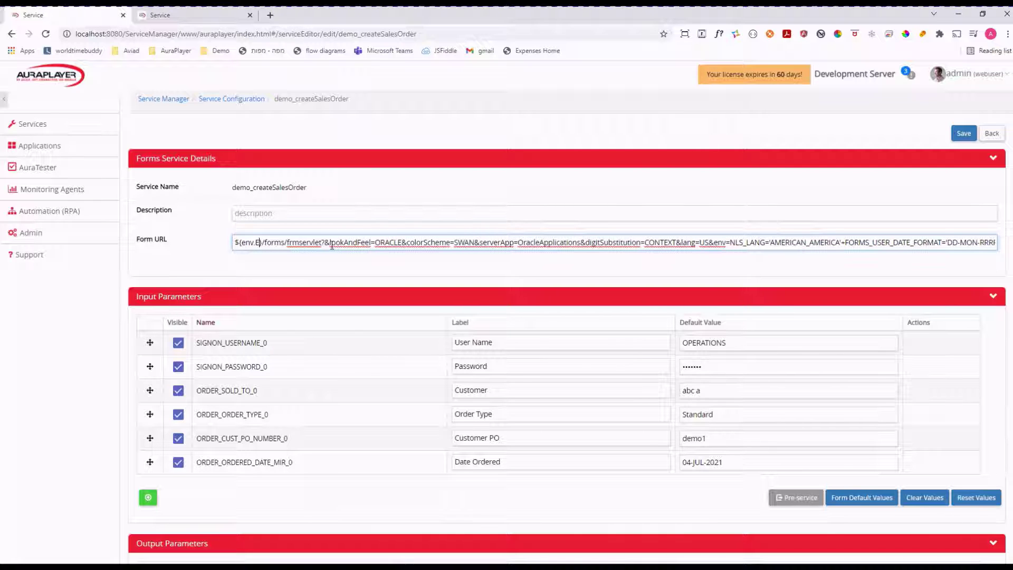
type("CHINE")
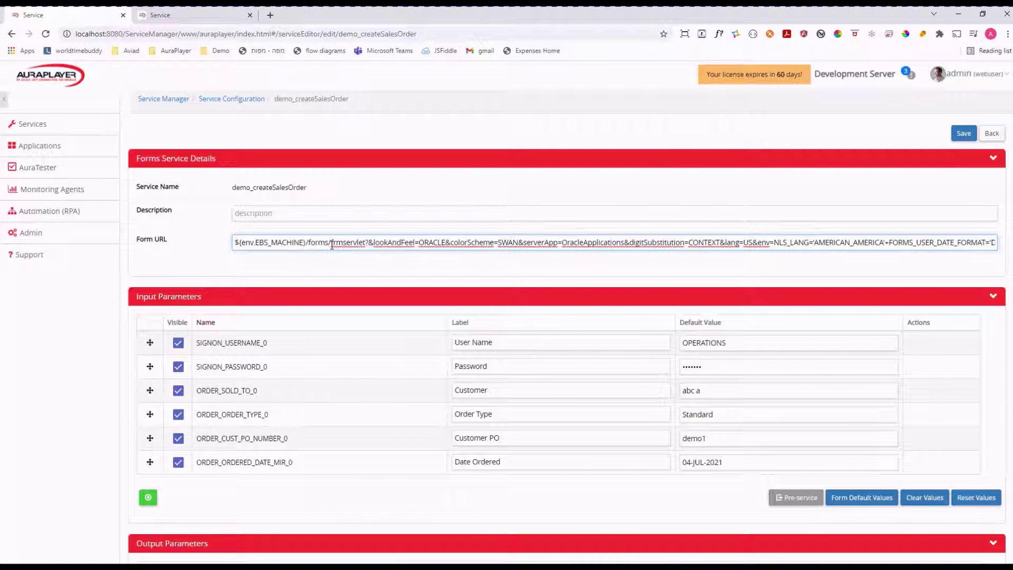
left_click(963, 134)
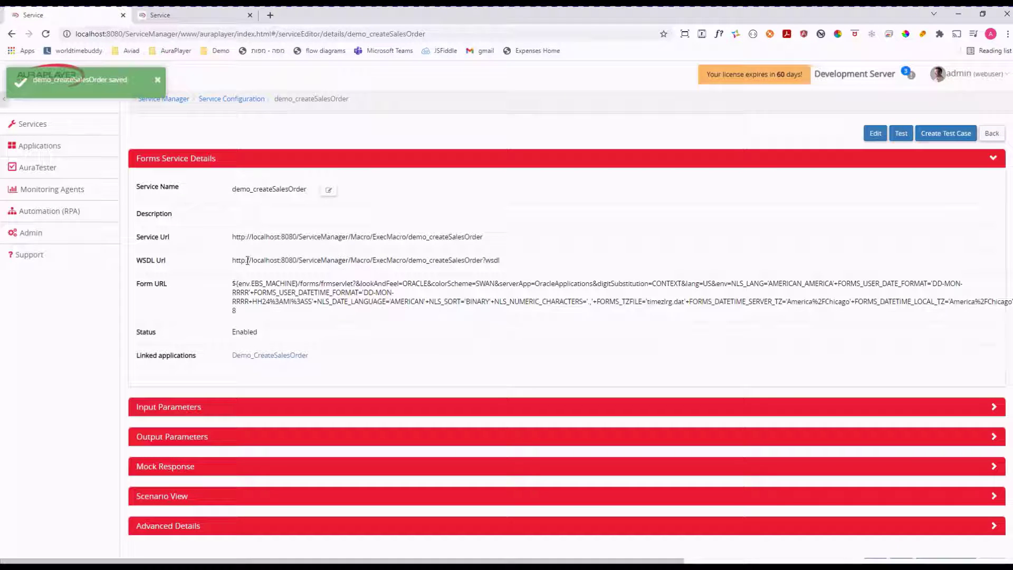
left_click_drag(233, 282, 298, 285)
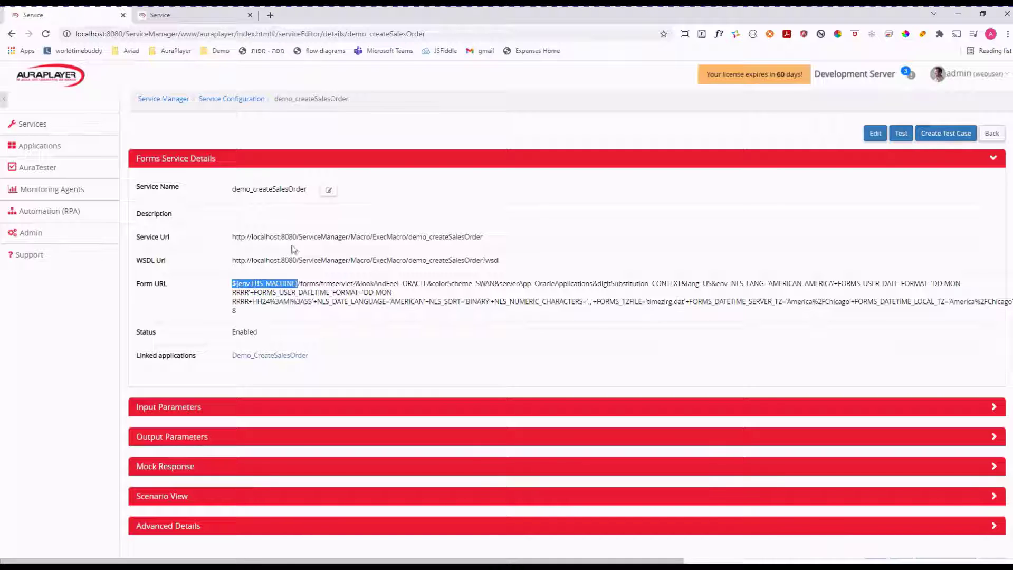
Back up the Demo_CreateSalesOrder application from the development server and save the backup zip file
left_click(39, 148)
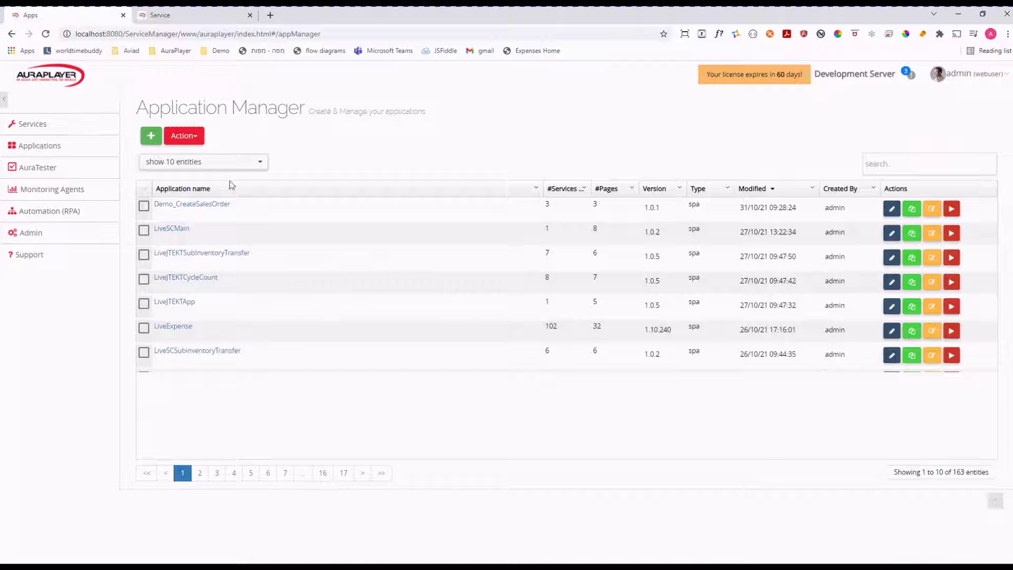
left_click(144, 205)
left_click(184, 136)
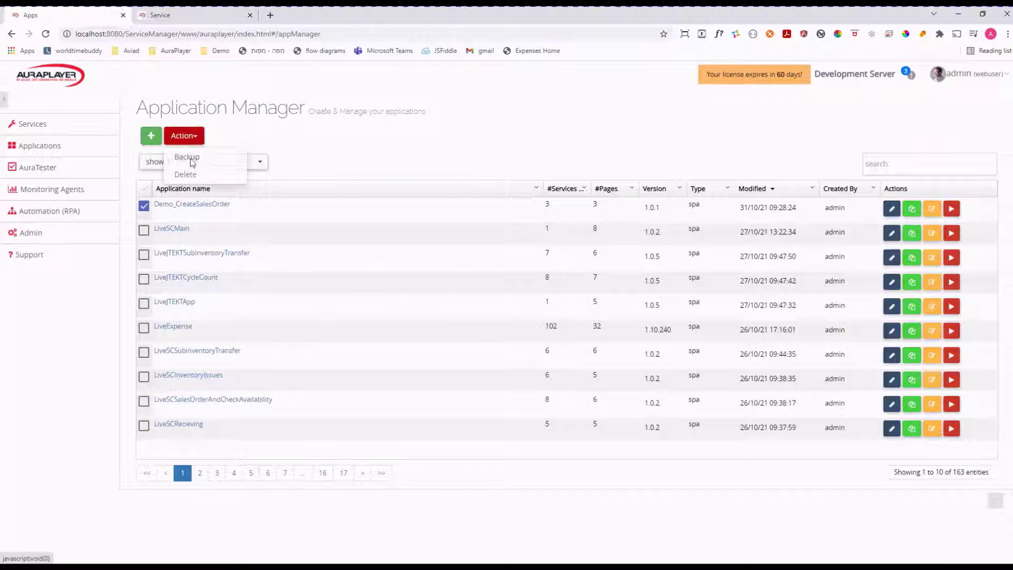
left_click(193, 160)
left_click(539, 345)
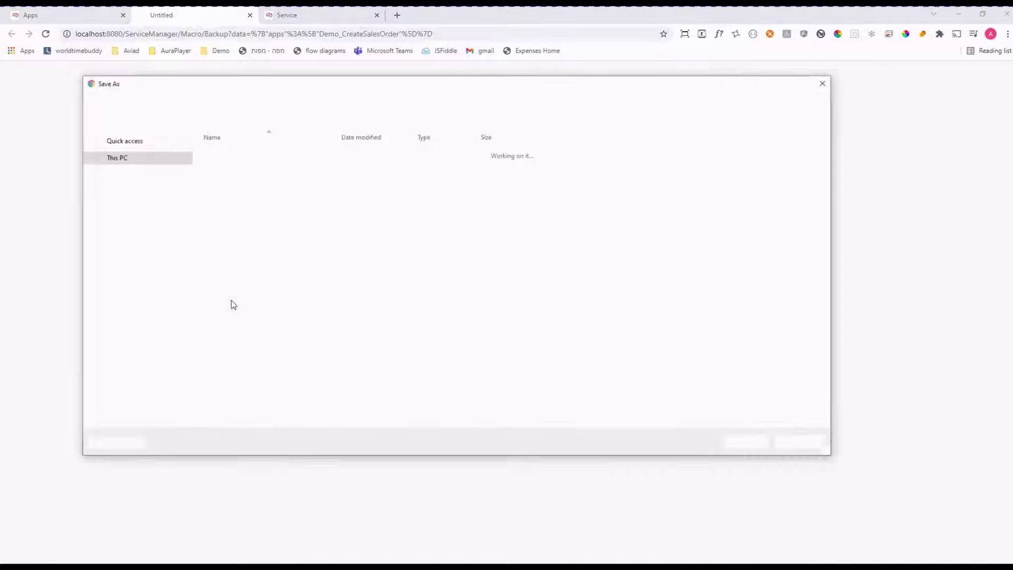
left_click(745, 443)
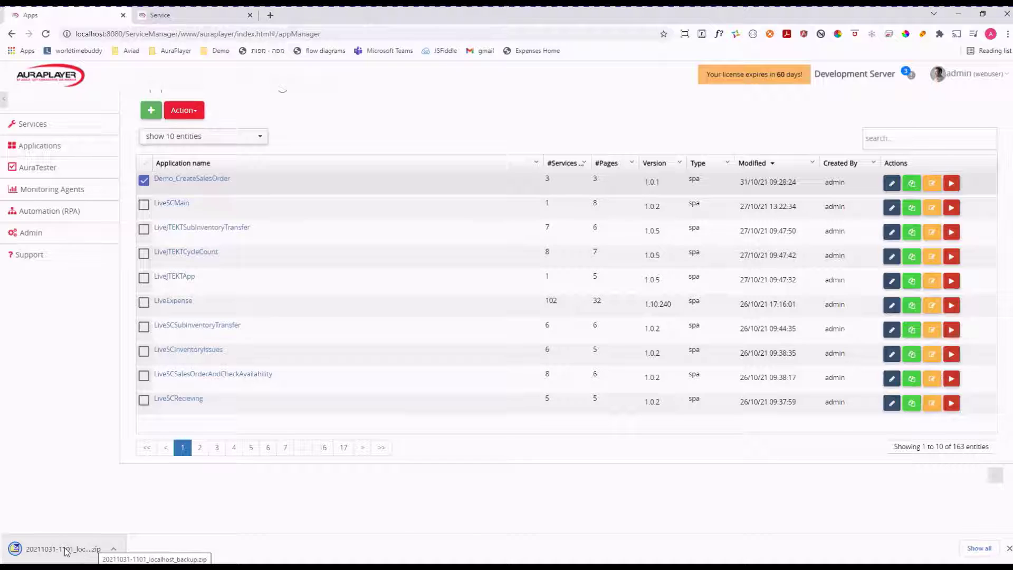
left_click(207, 19)
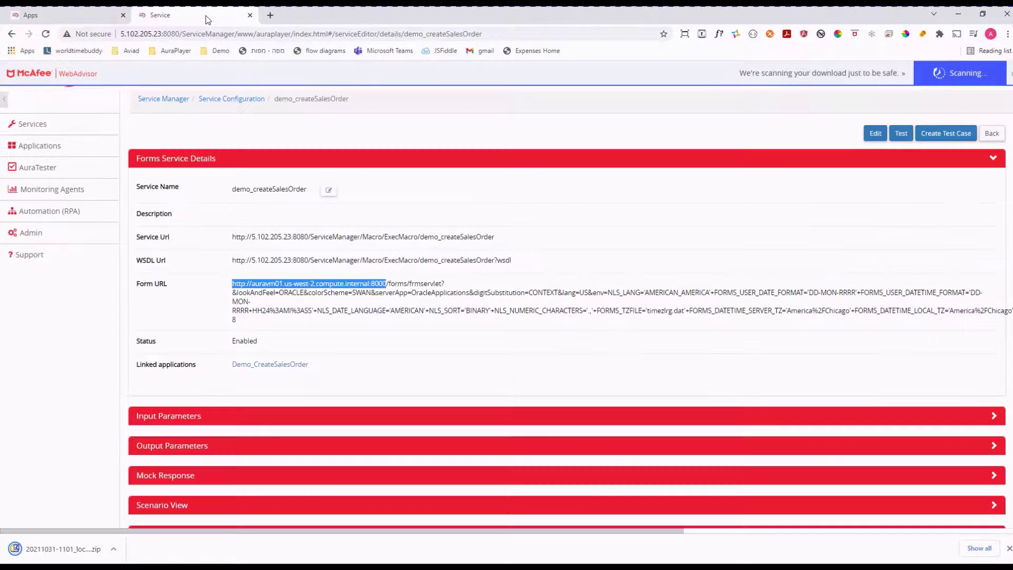
left_click(36, 237)
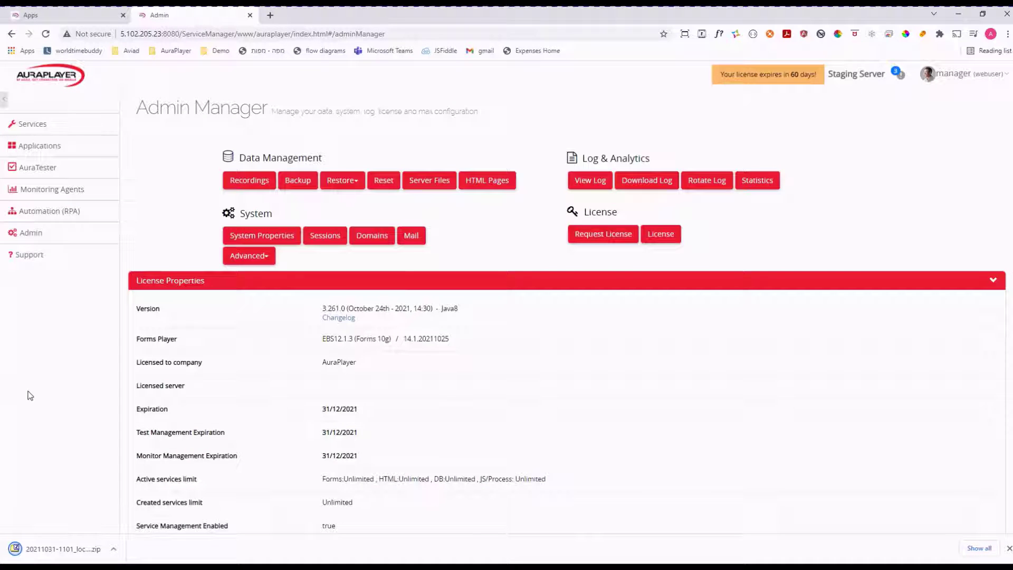
left_click(355, 184)
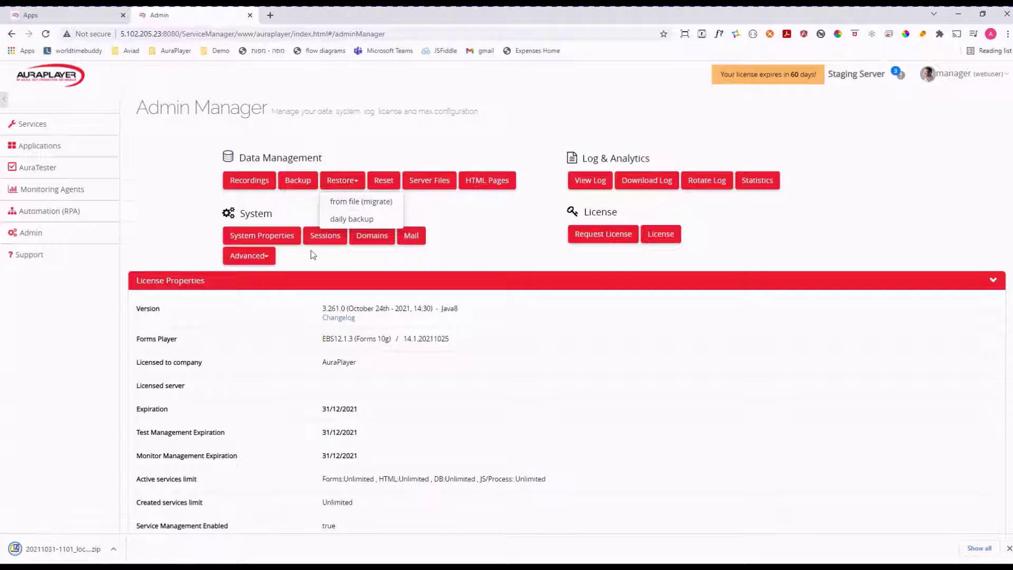
left_click(350, 203)
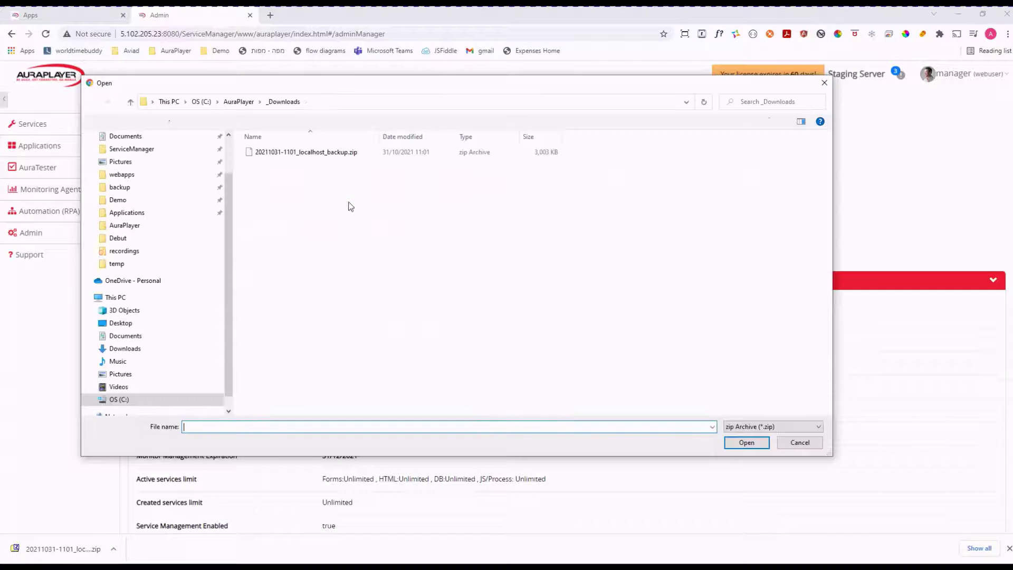
left_click(308, 153)
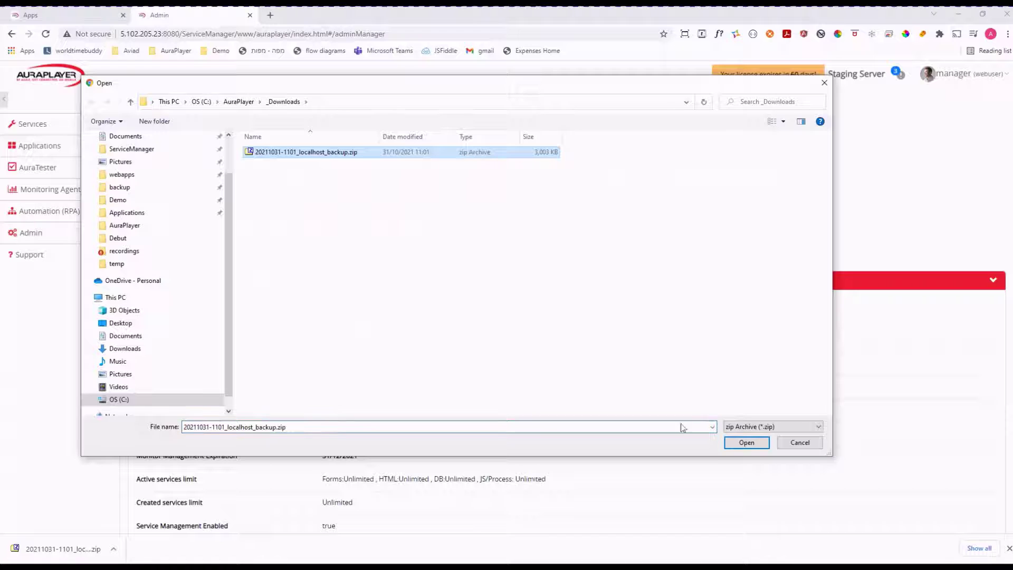
left_click(752, 445)
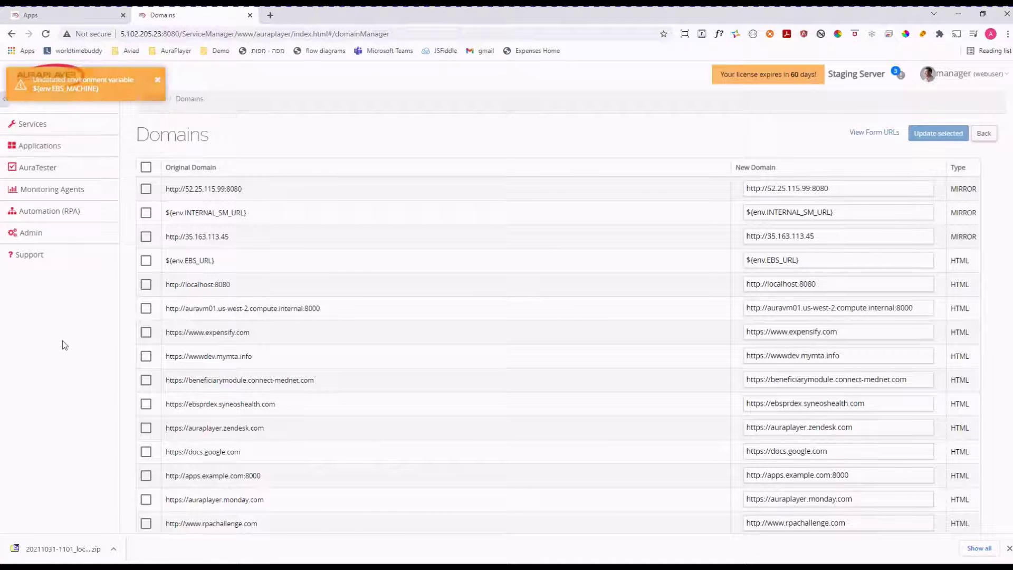
Copy the whole EBS_MACHINE line from the development server's environment variables
left_click(77, 16)
left_click(34, 235)
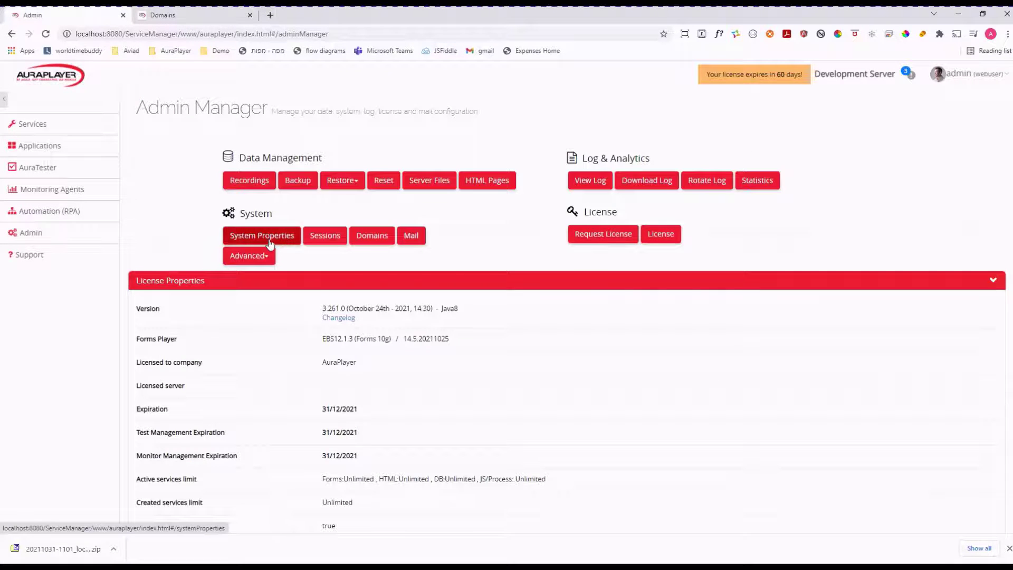
left_click(269, 239)
left_click(244, 169)
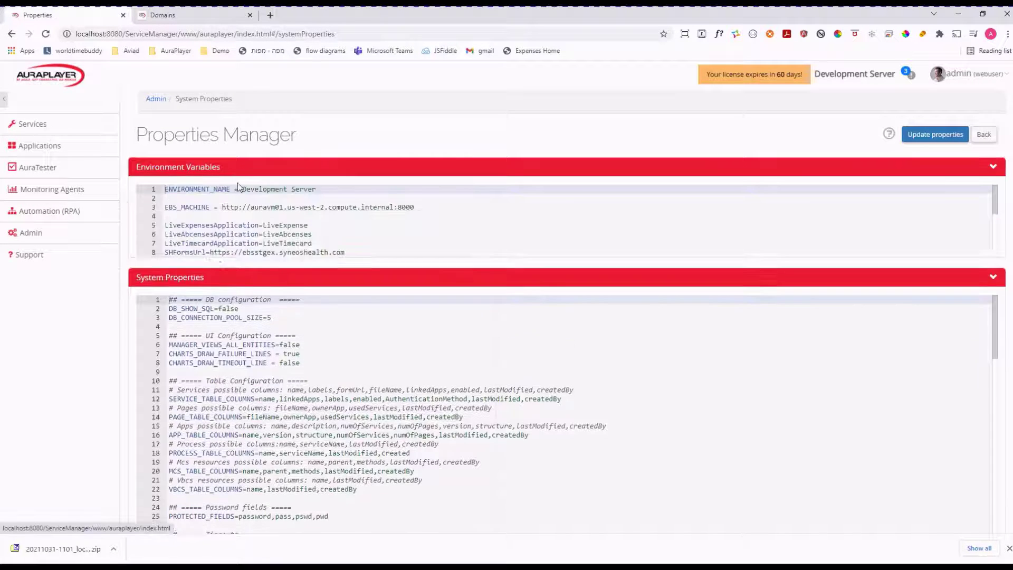
left_click_drag(169, 209, 438, 208)
key("ctrl+c")
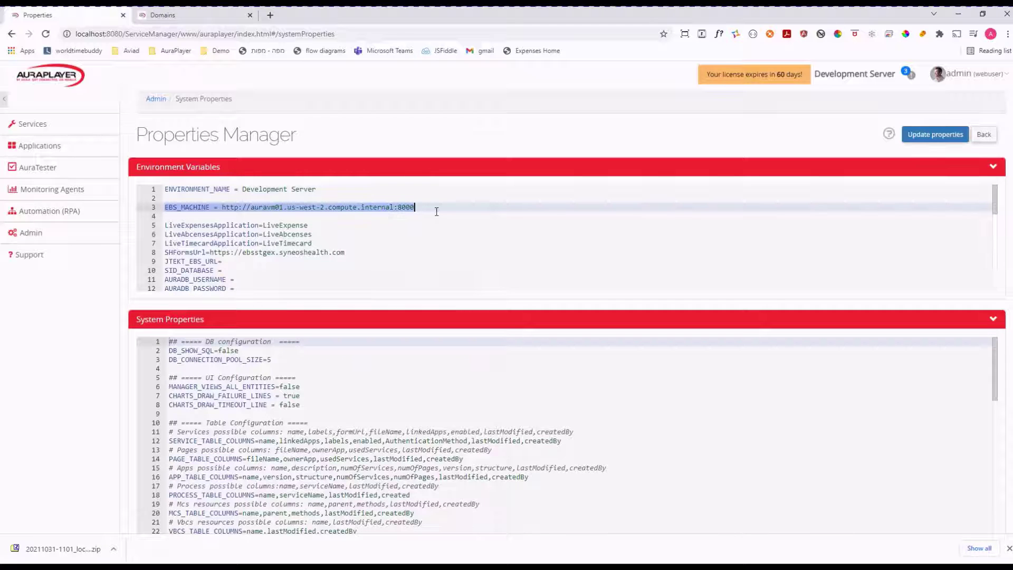
Switch to the staging server and expand the environment variables in its system properties
left_click(163, 16)
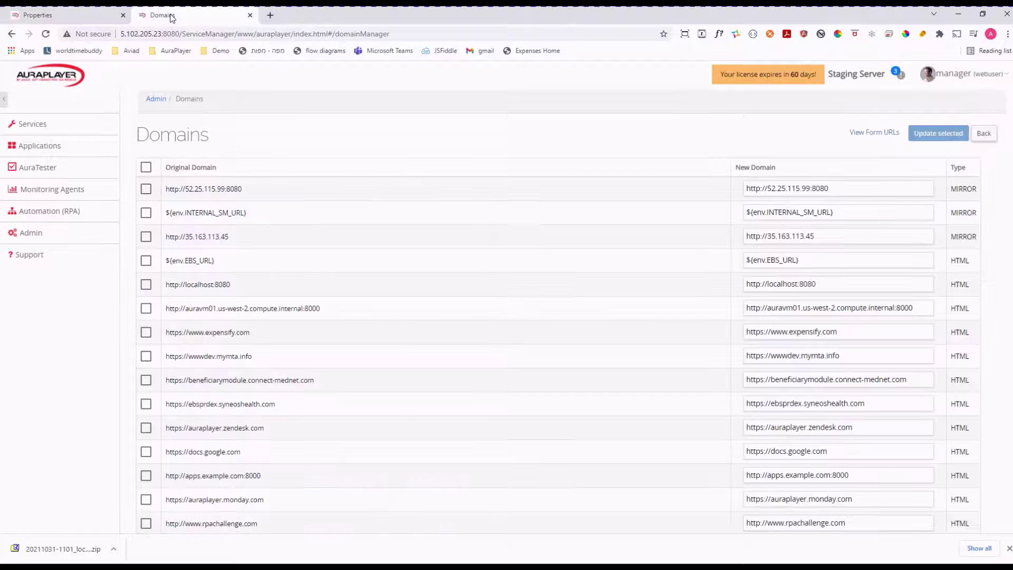
left_click(44, 233)
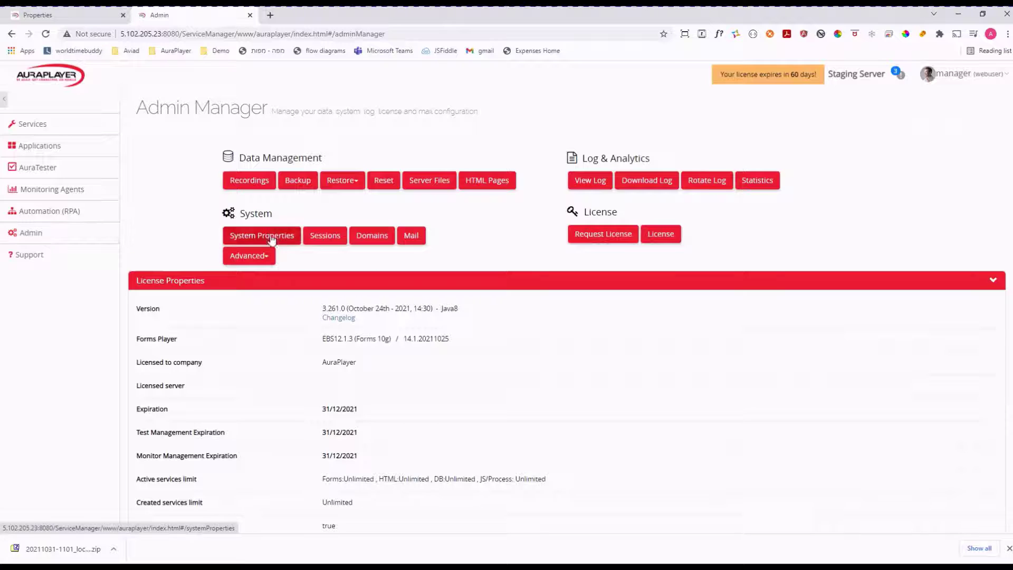
left_click(269, 234)
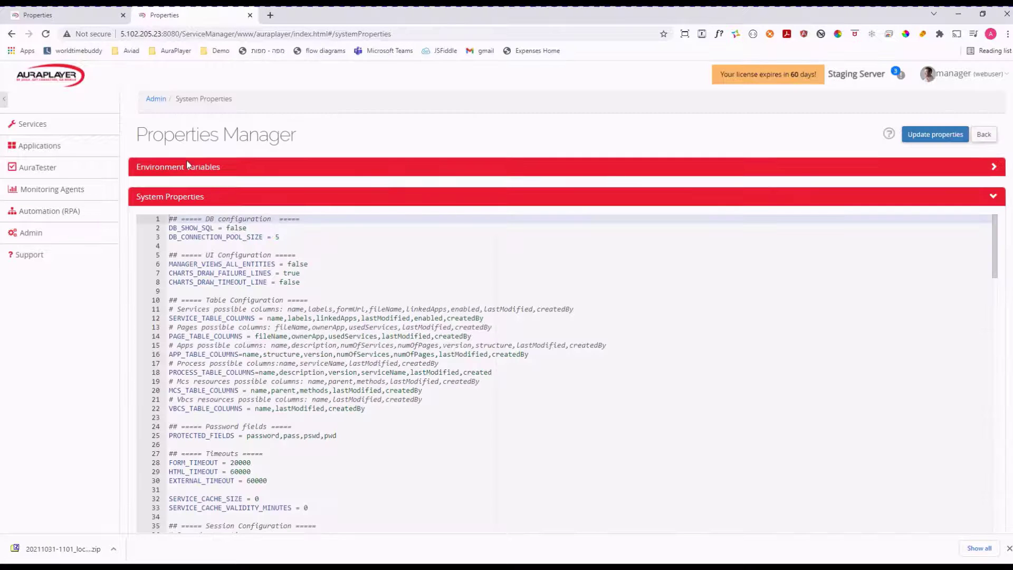
left_click(191, 170)
left_click(317, 195)
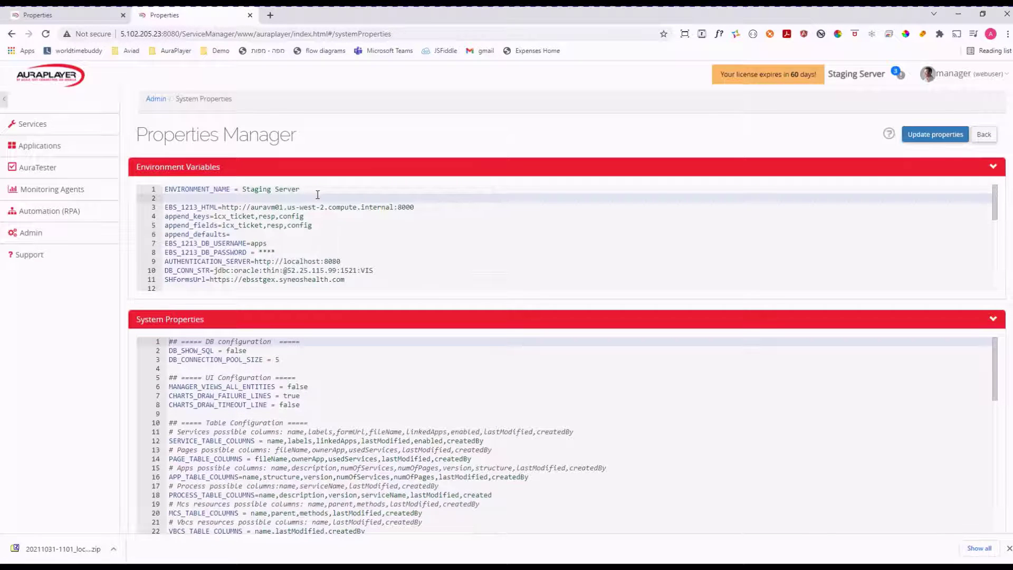
key("Return")
key("Return")
key("Up")
key("ctrl+v")
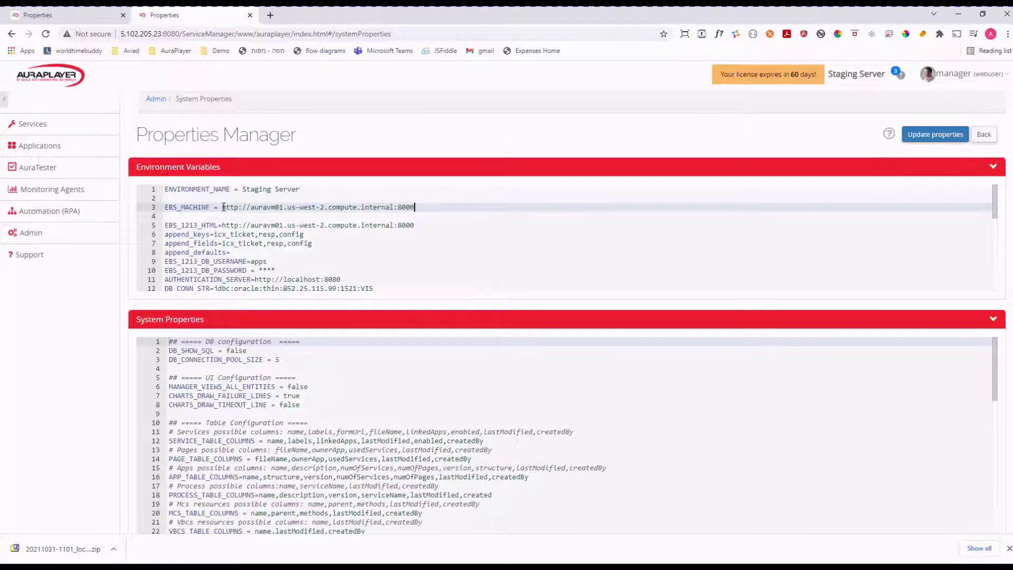
left_click_drag(222, 207, 416, 207)
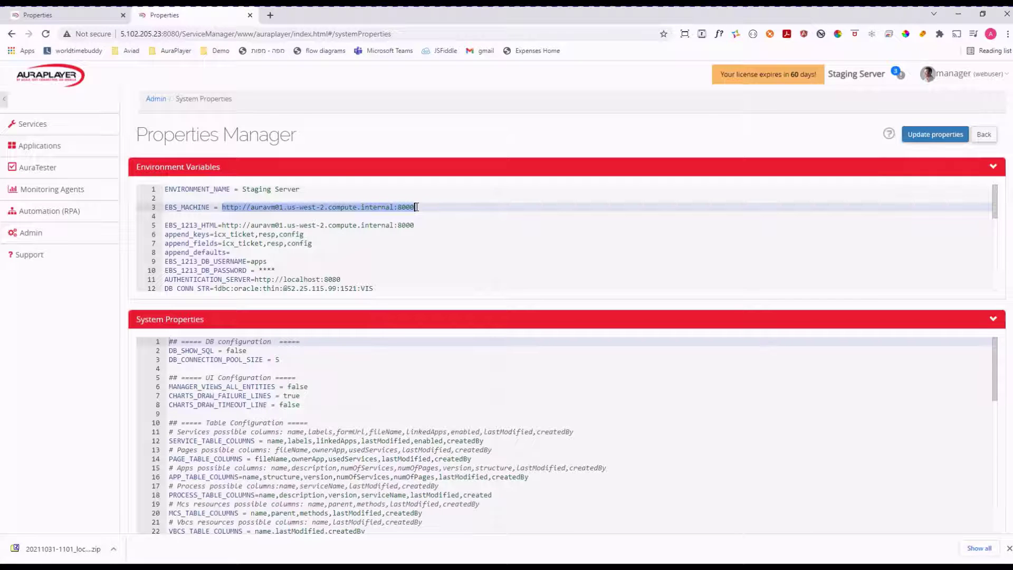
left_click(934, 134)
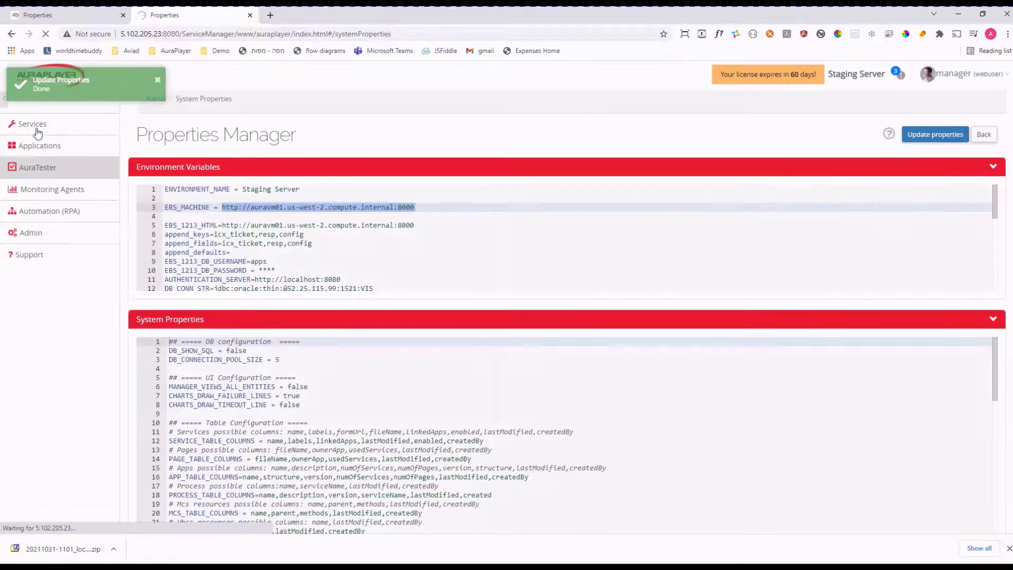
Open the demo_createSalesOrder service for editing on the staging server and check the environment variable in its Form URL
left_click(32, 125)
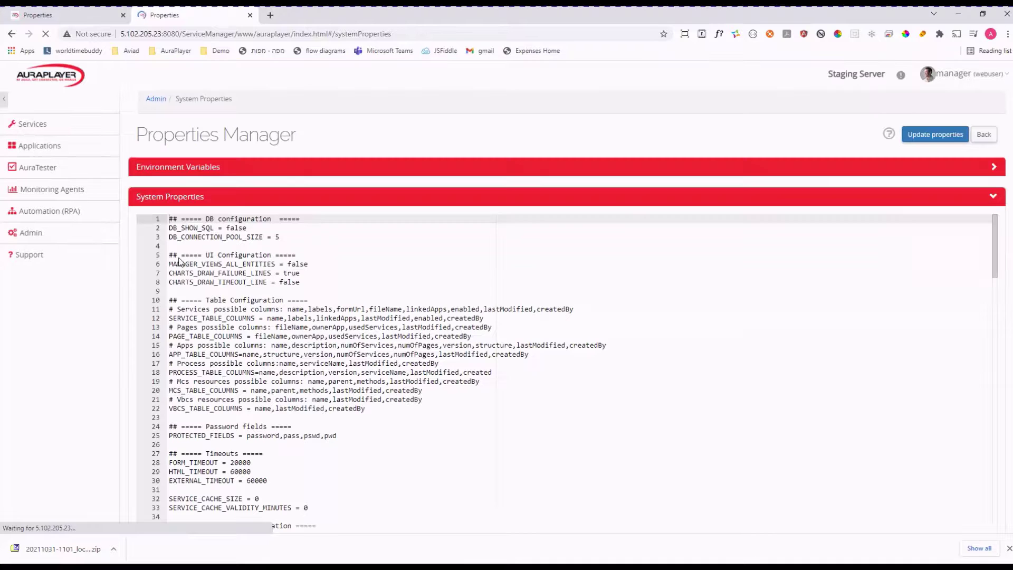
left_click(33, 127)
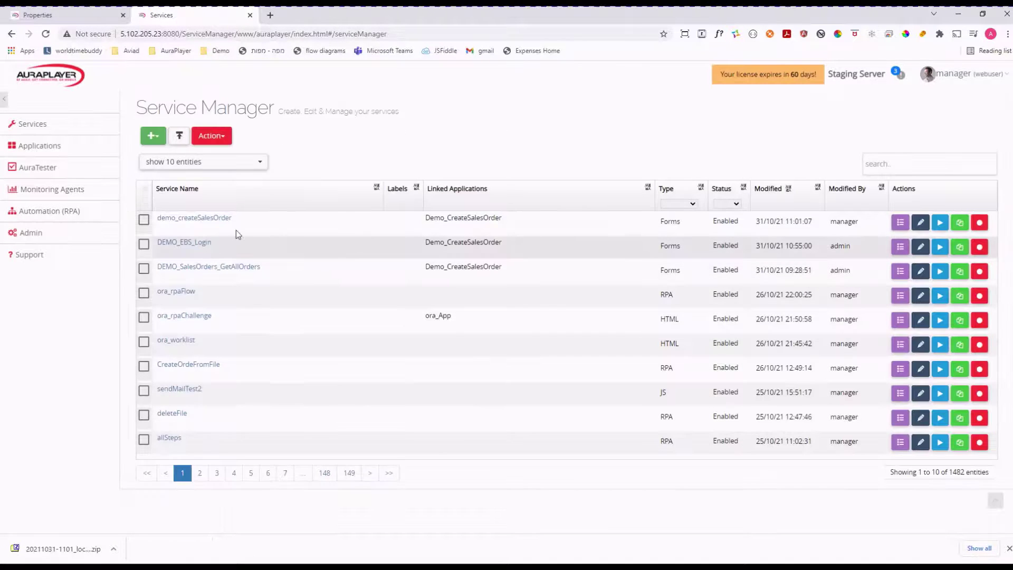
left_click(921, 226)
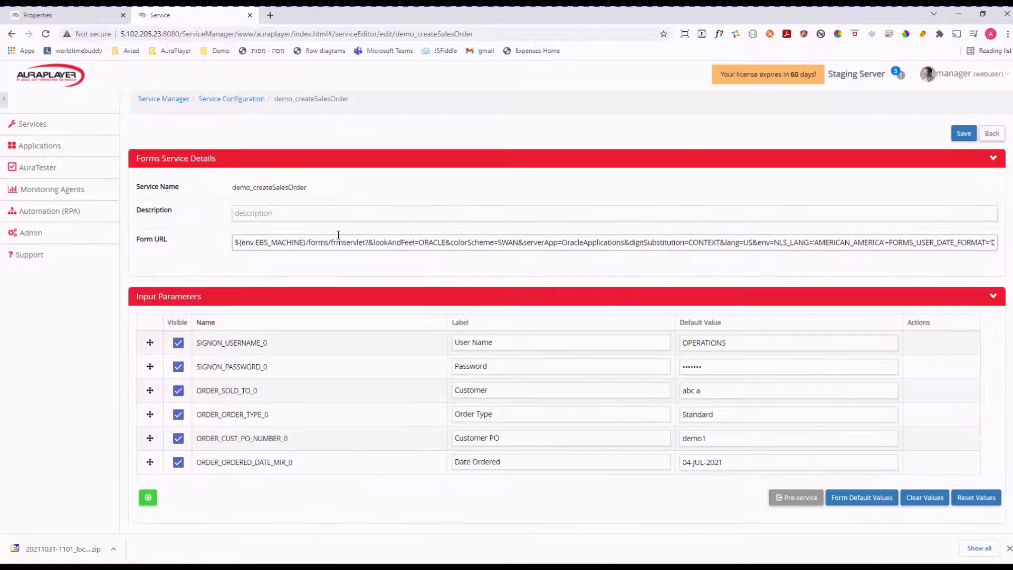
left_click_drag(235, 242, 270, 260)
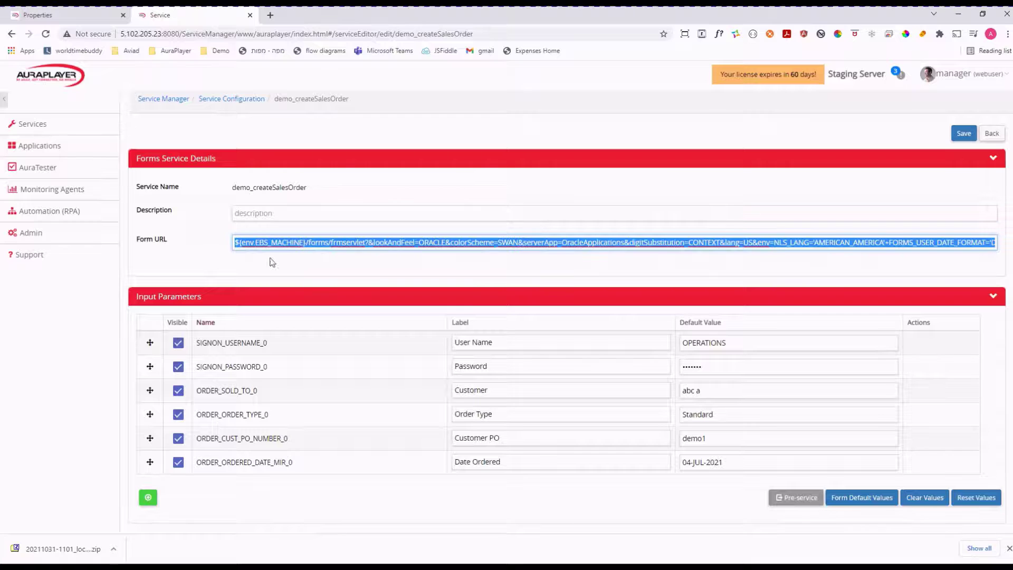